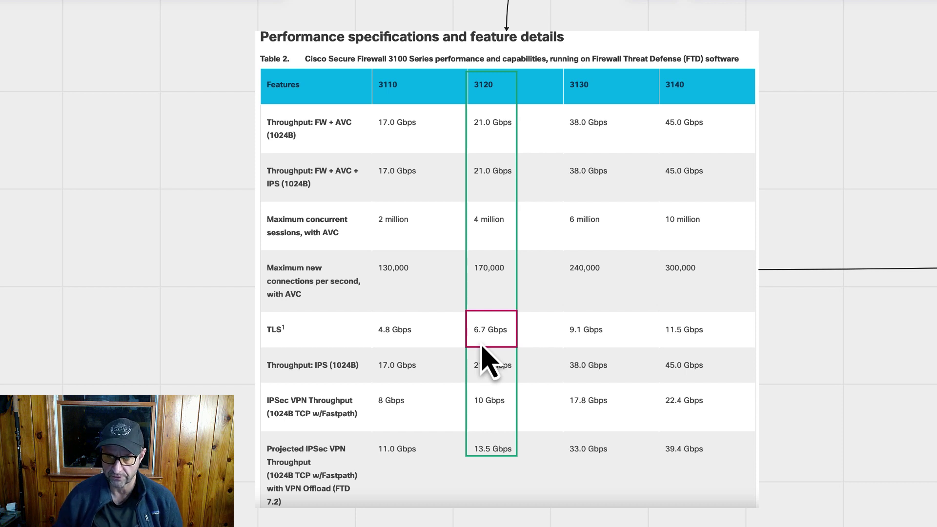
scroll(486, 361, "right", 10)
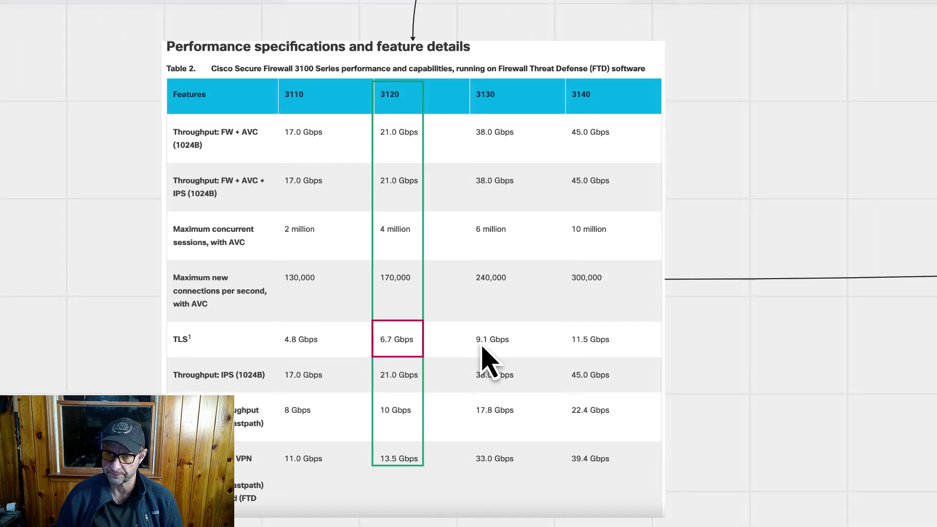
scroll(486, 361, "right", 12)
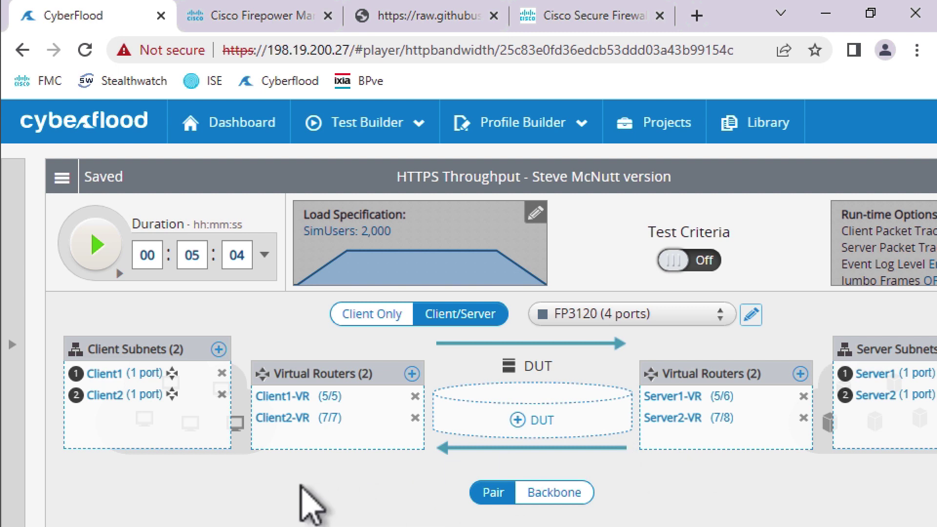
- Review the HTTPS Throughput test's network settings and its HTTPS 1.1 client, server and TLS supplemental settings
scroll(313, 503, "down", 2)
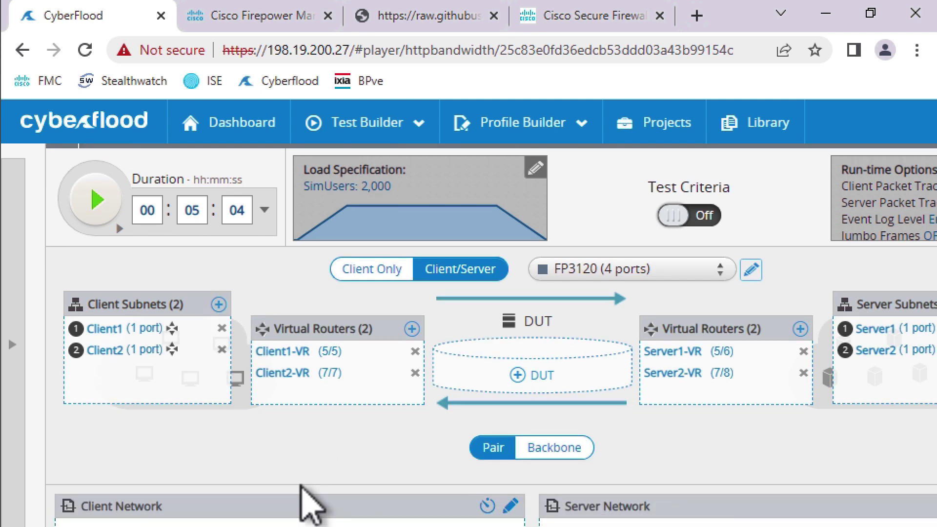
scroll(306, 503, "down", 2)
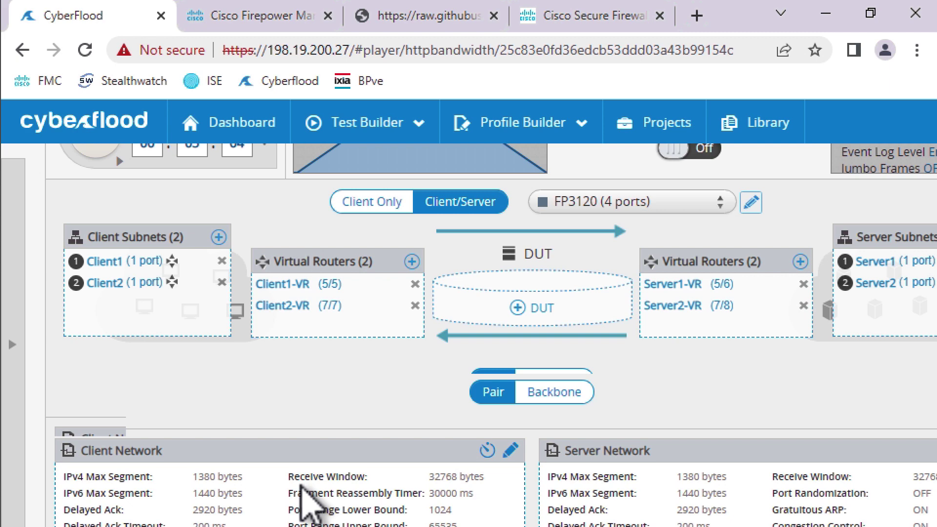
scroll(306, 503, "down", 4)
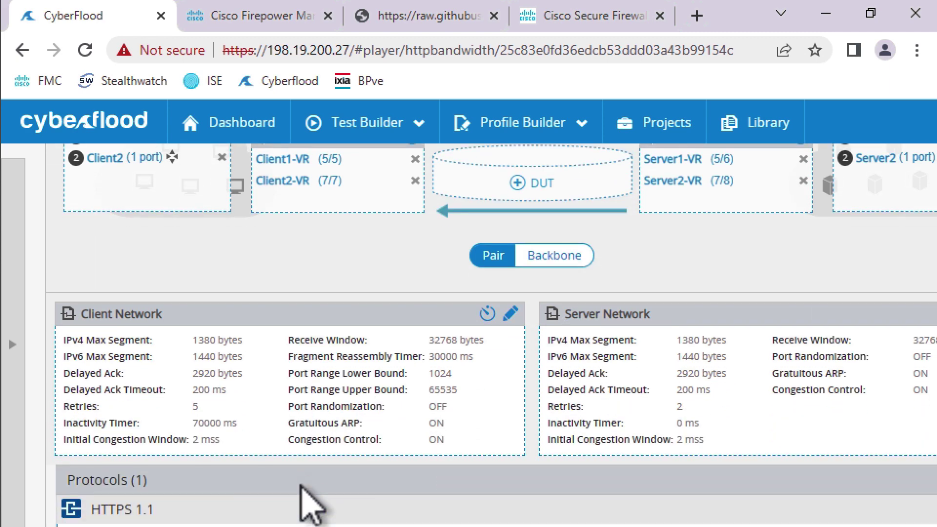
scroll(312, 508, "down", 9)
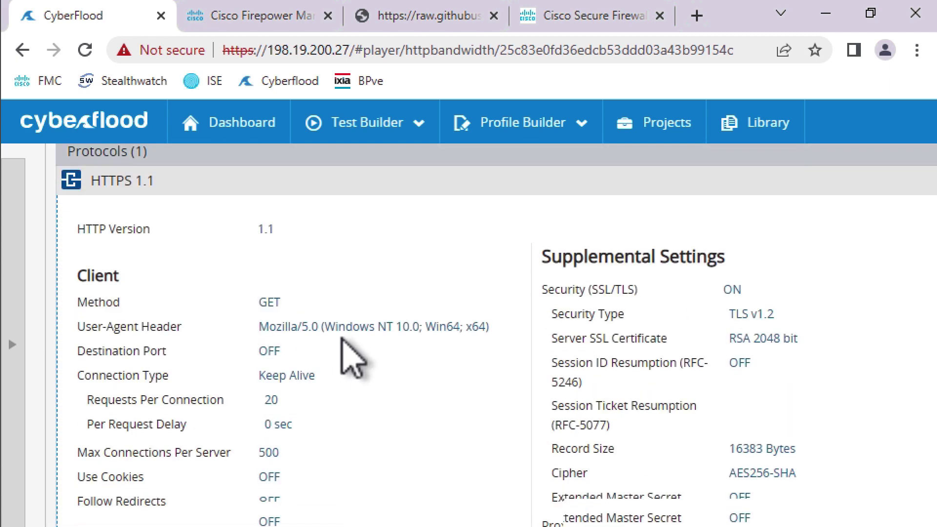
scroll(366, 313, "down", 2)
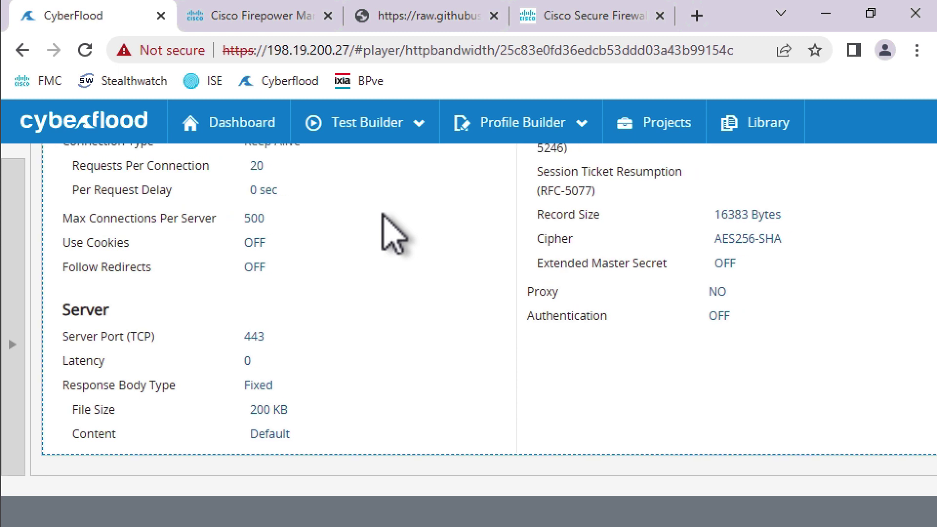
scroll(393, 234, "up", 1)
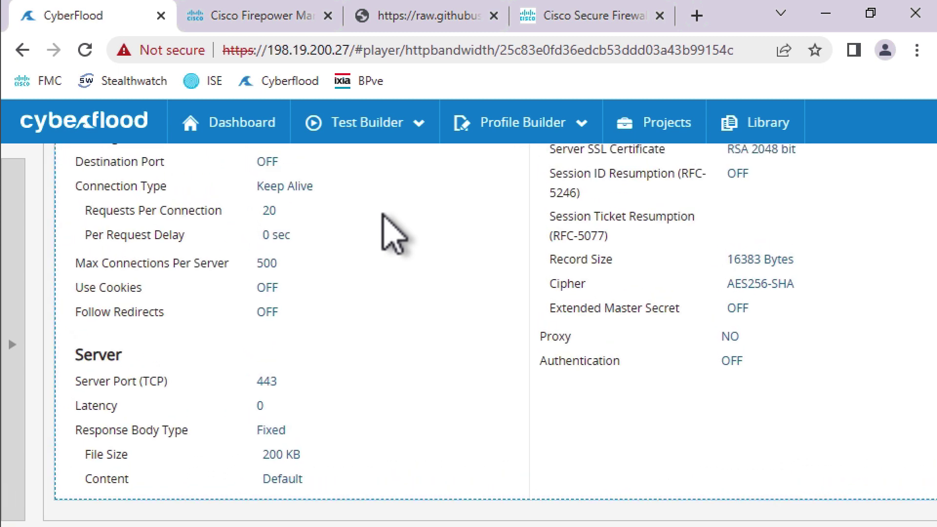
scroll(393, 234, "up", 1)
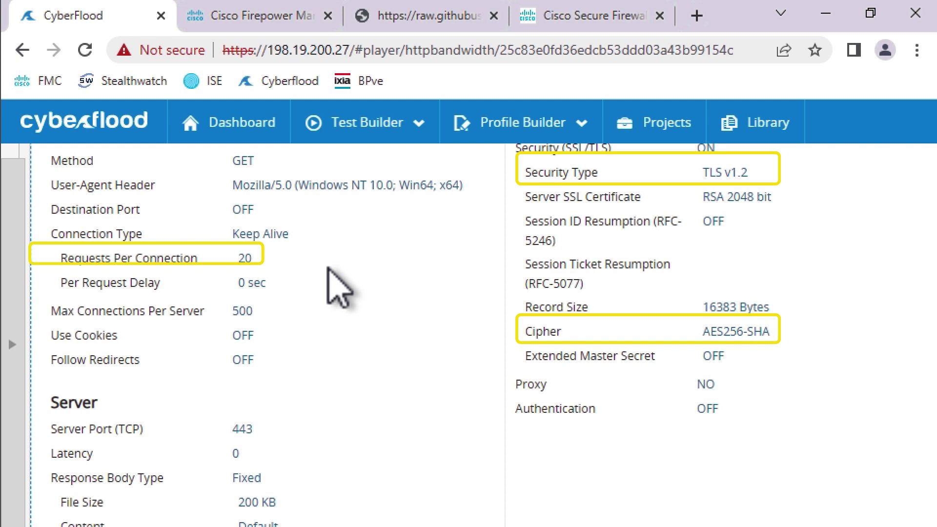
- Start the HTTPS Throughput test on the FP3120 testbed with its saved load specification and duration
scroll(328, 268, "up", 10)
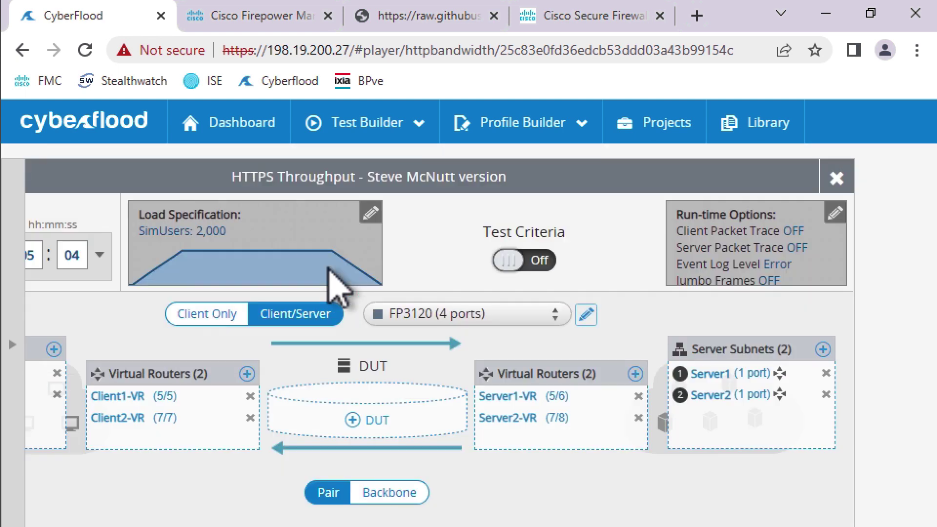
scroll(337, 288, "left", 5)
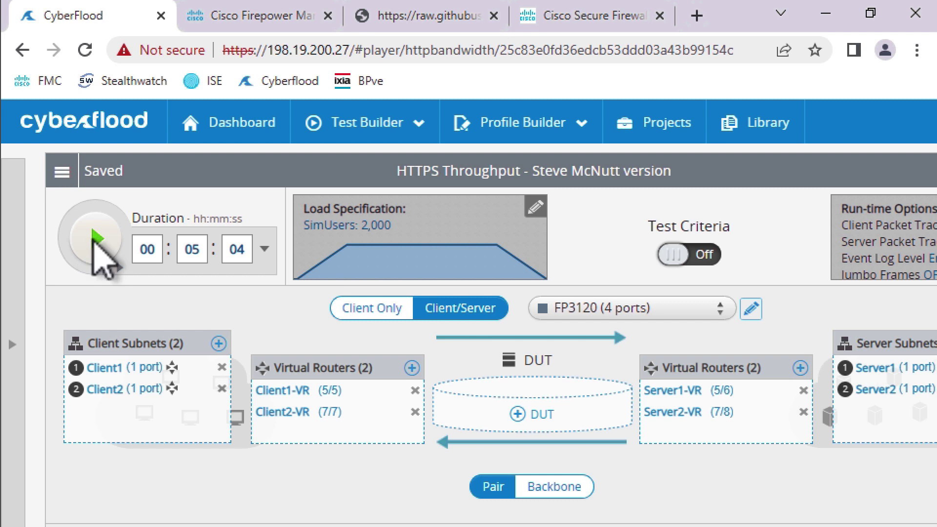
left_click(94, 239)
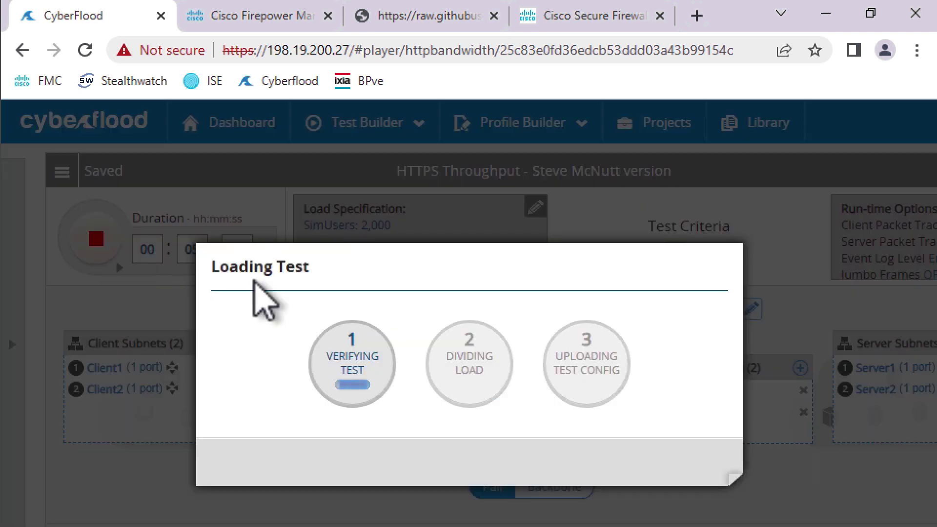
- Switch to the terminal with the firewall's SSH session and enter expert mode with the expert command
key("super+Tab")
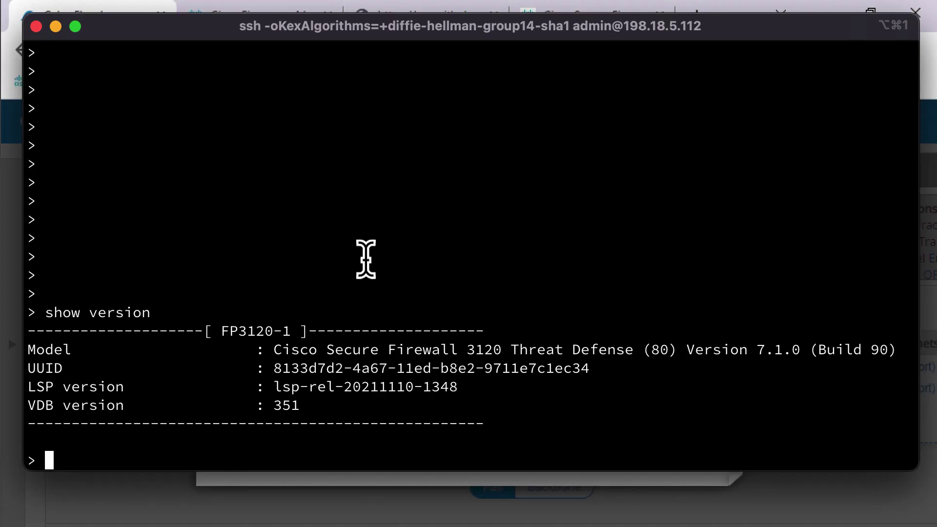
type("e")
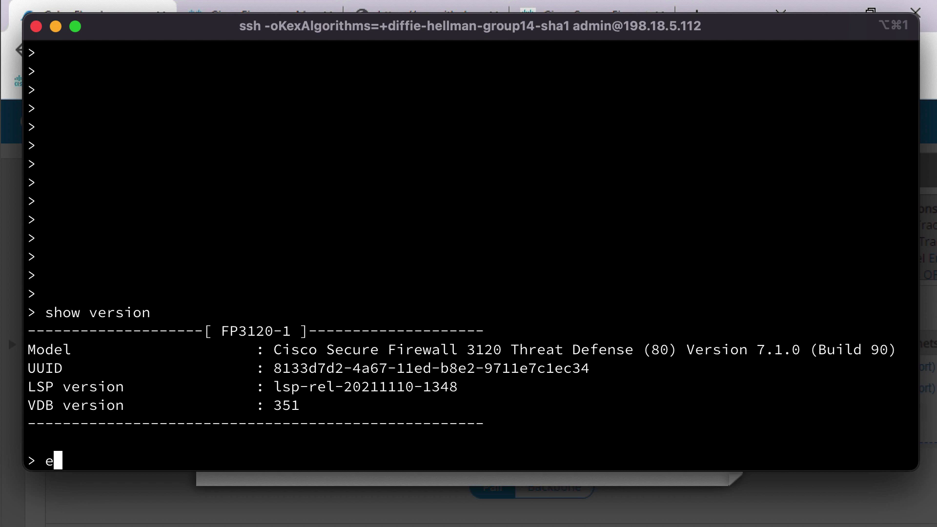
type("xpwert")
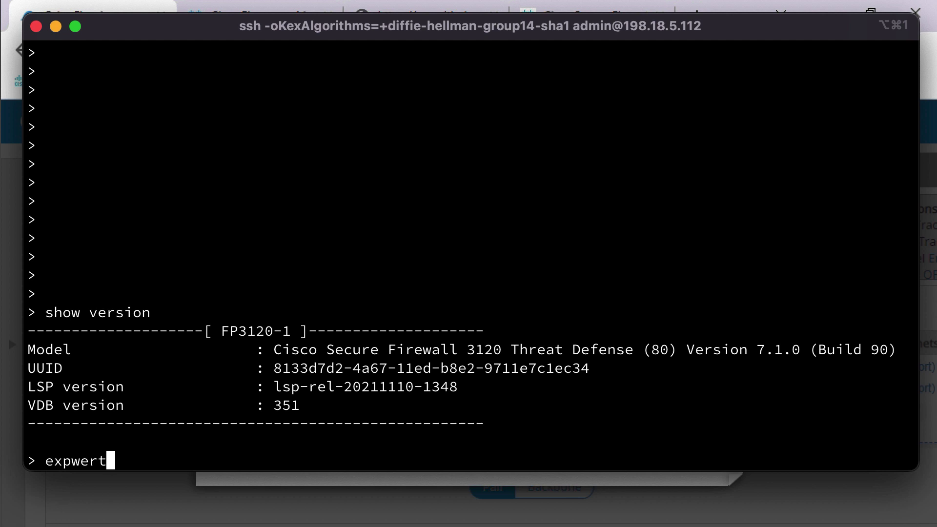
key("BackSpace")
key("BackSpace")
key("BackSpace")
key("BackSpace")
type("ert")
key("Return")
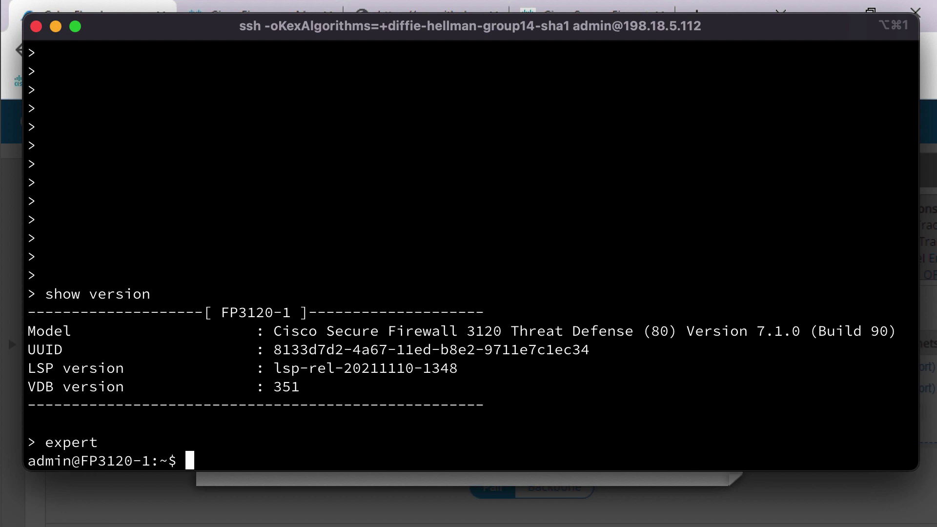
- Page through the processor details with cat /proc/cpuinfo | less, highlight the model name line, and quit the pager
type("cat /pro")
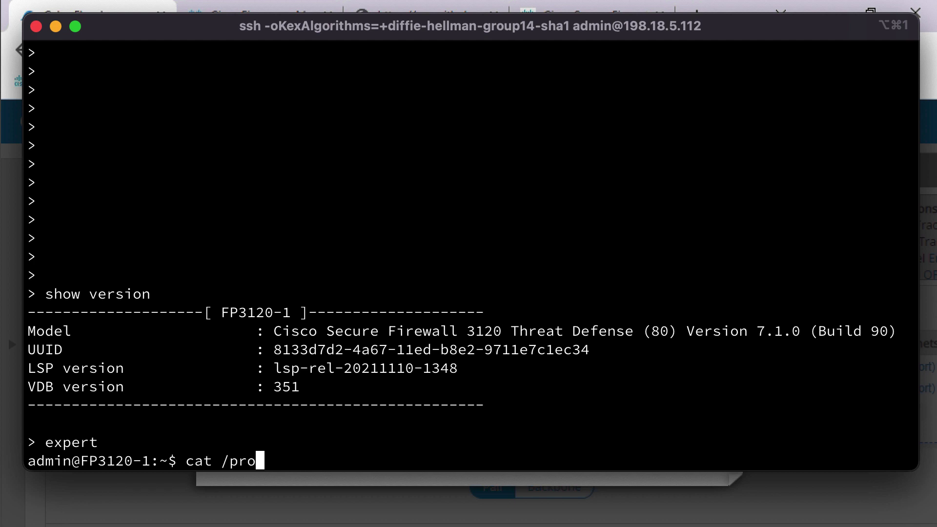
type("c/cpuinfo")
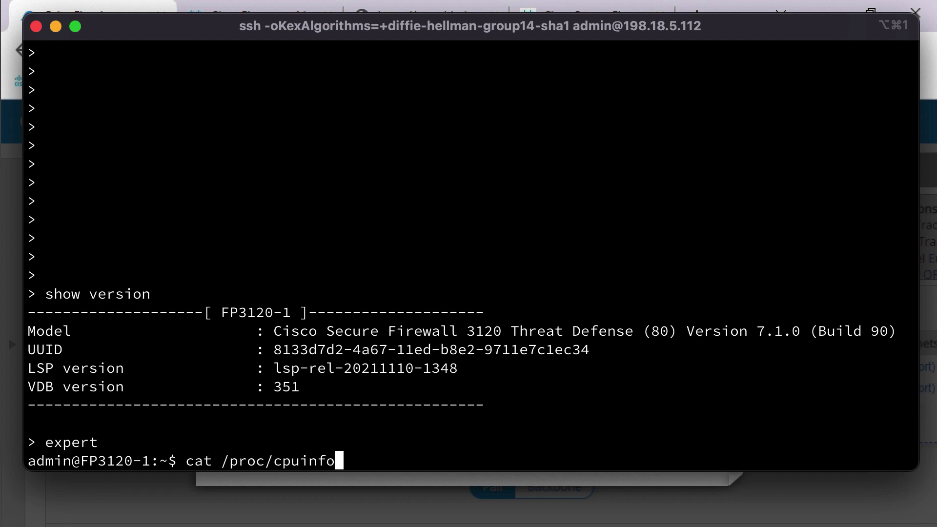
type(" | less")
key("Return")
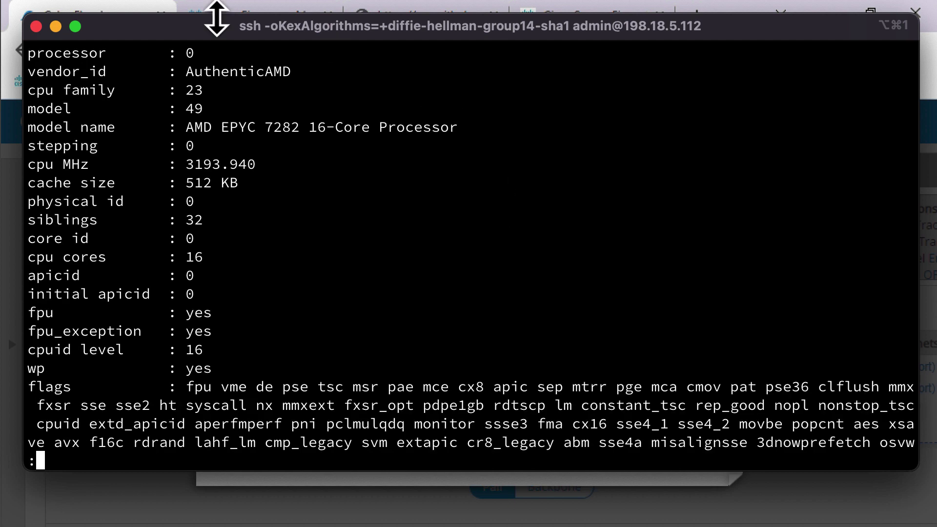
left_click_drag(28, 129, 474, 130)
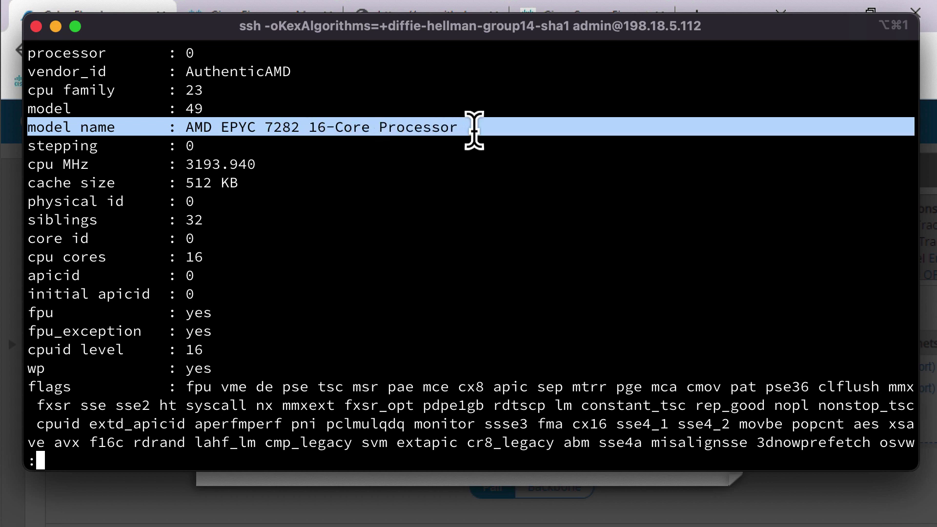
key("q")
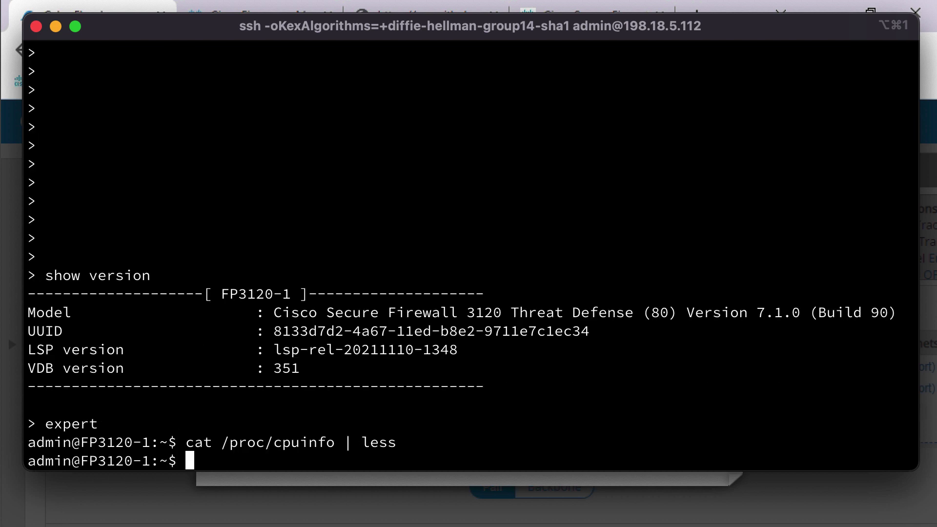
- Check the firewall's memory with free -m and its filesystem usage with df -h
type("free -m")
key("Return")
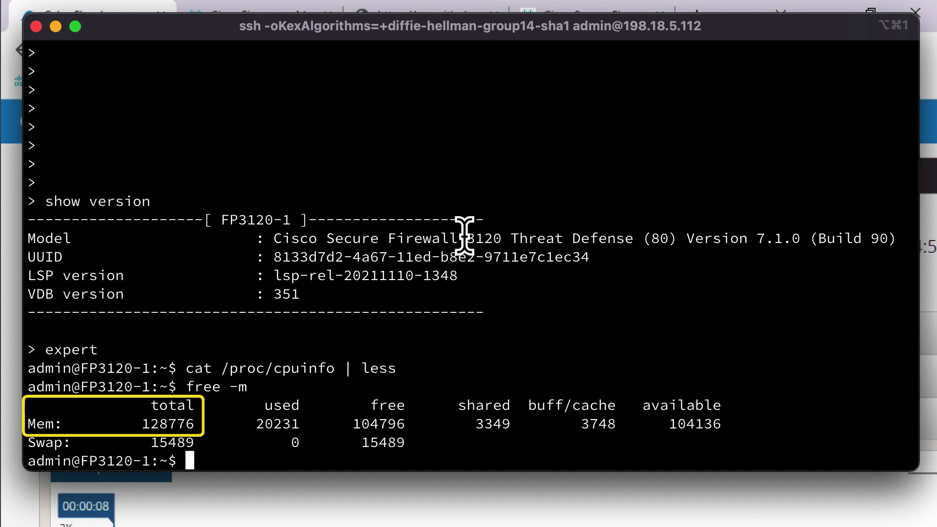
type("df -h")
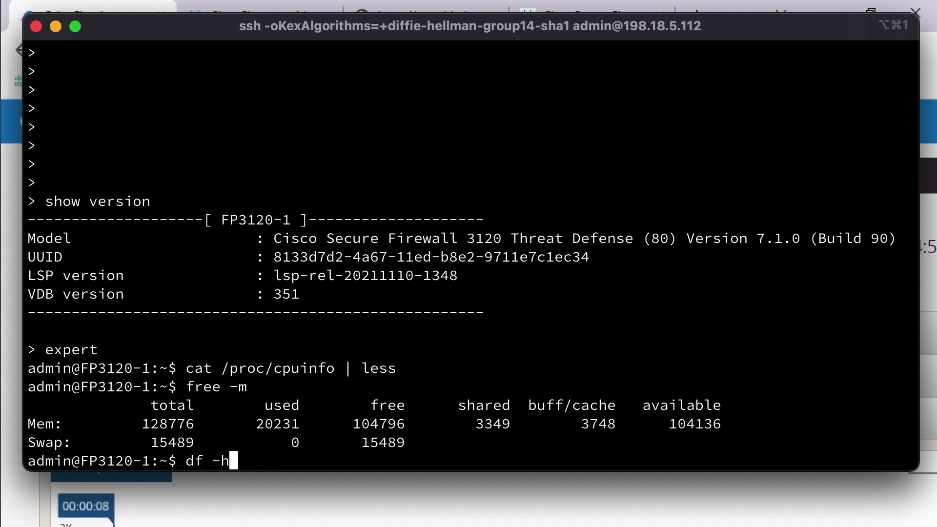
key("Return")
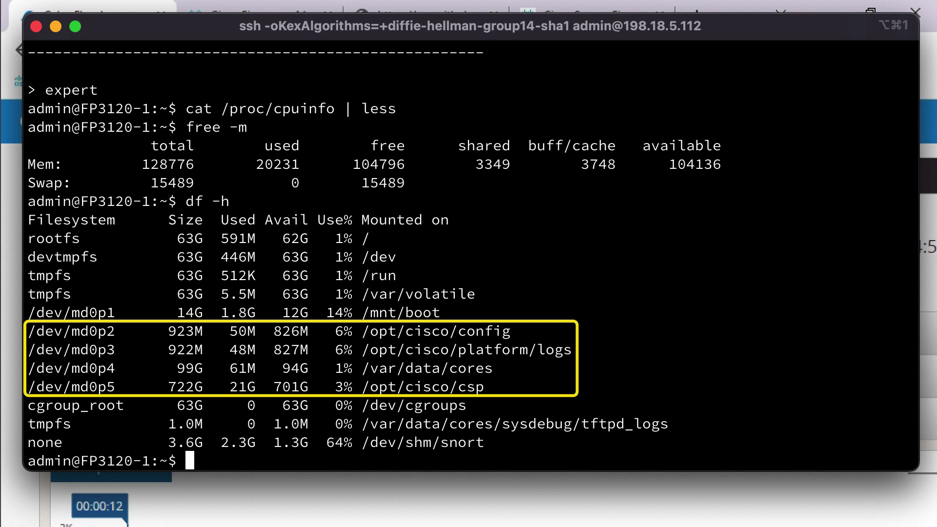
- List the firewall's disks, RAID array and partitions with lsblk
type("lsbks")
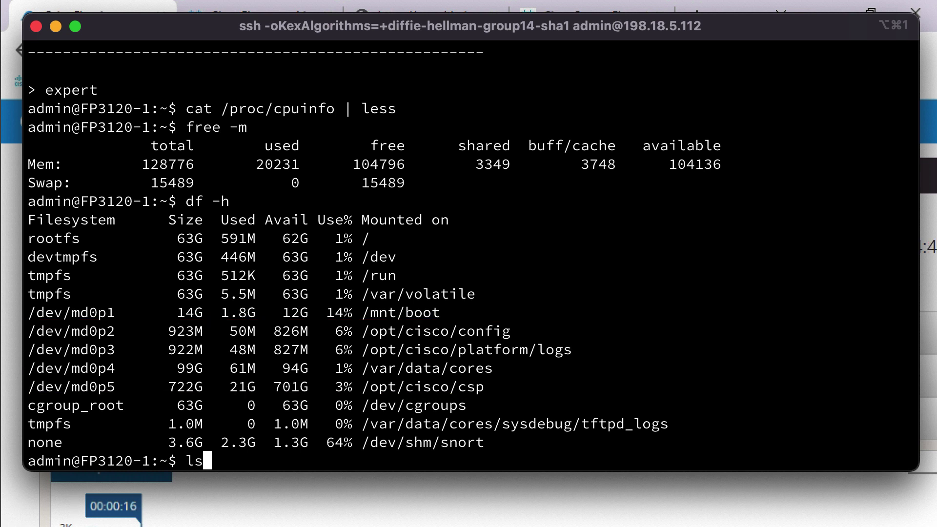
key("BackSpace")
key("BackSpace")
type("lk")
key("Return")
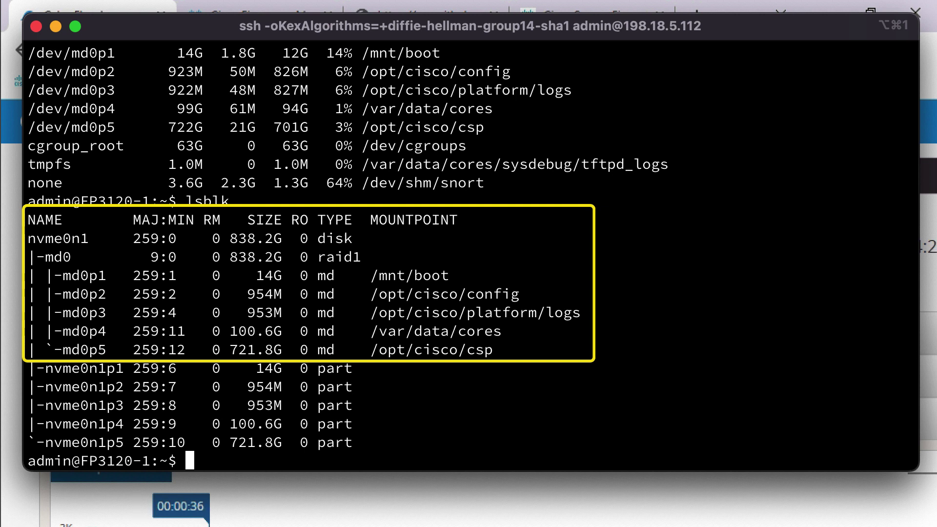
- List all of the firewall's PCI devices with lspci
type("l")
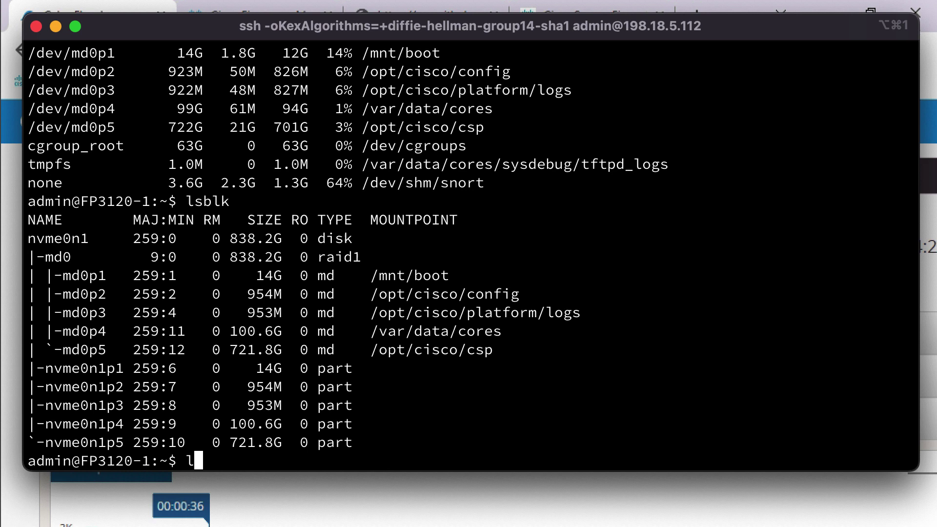
type("spci")
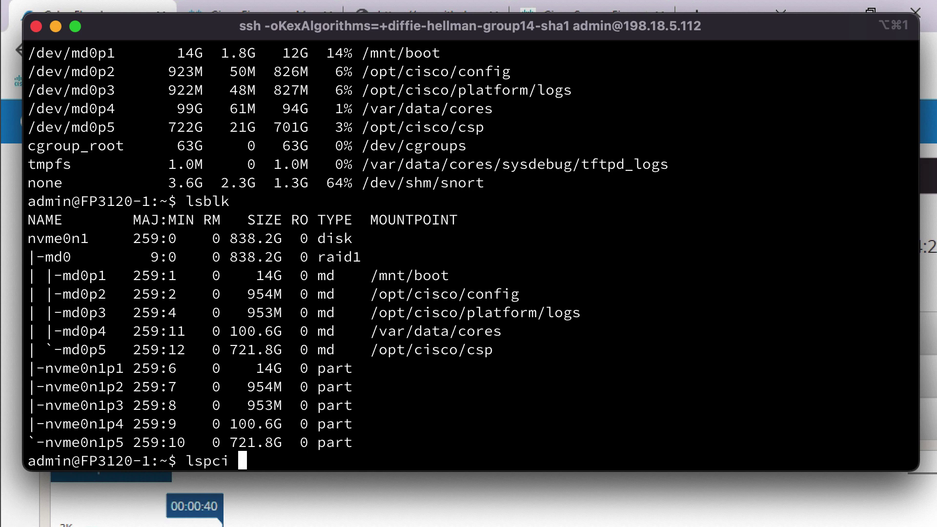
key("Return")
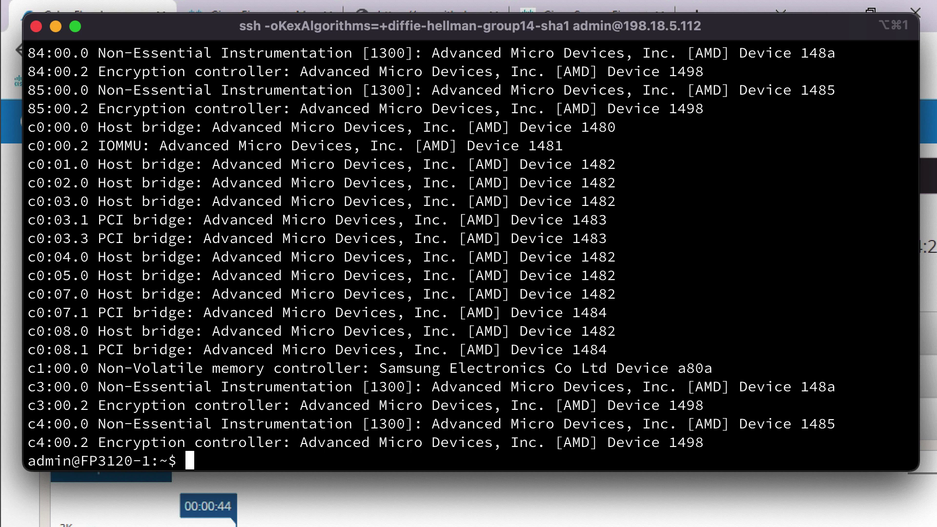
- Filter AMD entries out with lspci | grep -vi 'amd', and highlight the QLogic Ethernet controllers and the first two Cisco memory controllers
key("Up")
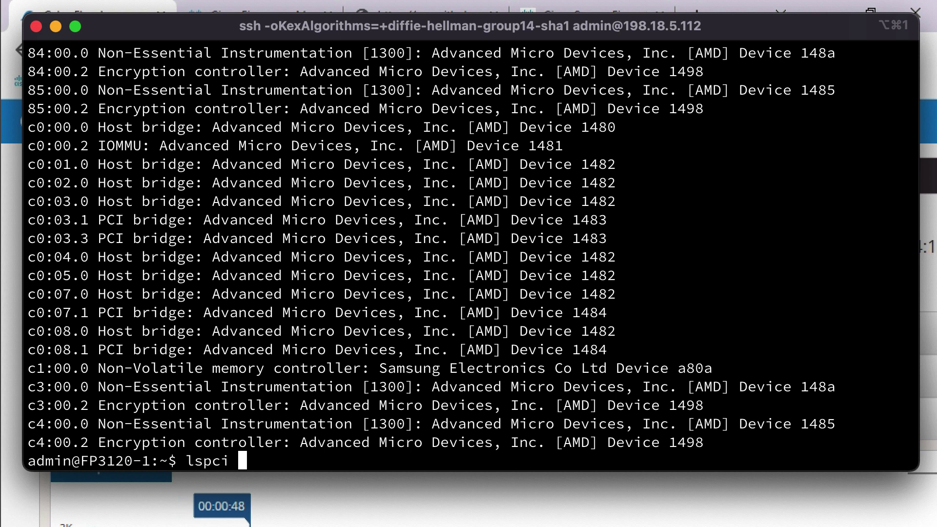
type("| grep -vi ")
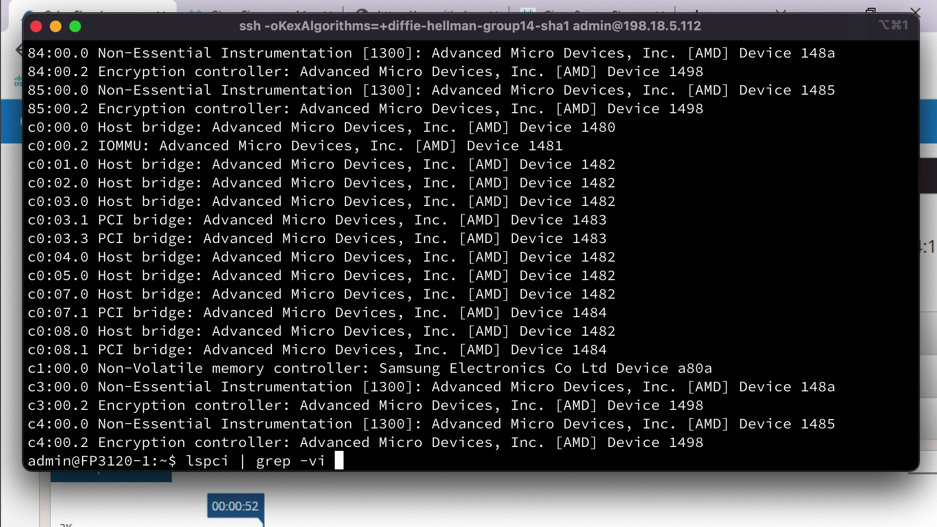
type("'amd'")
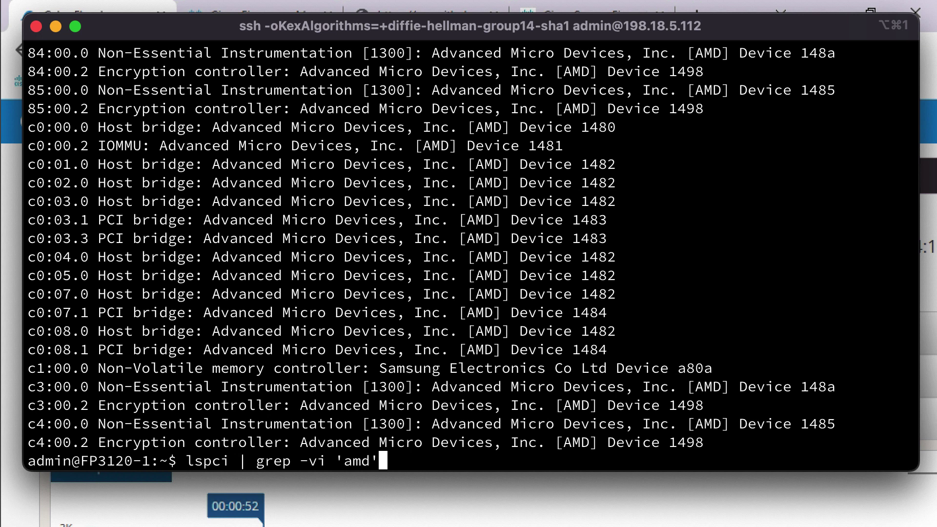
key("Return")
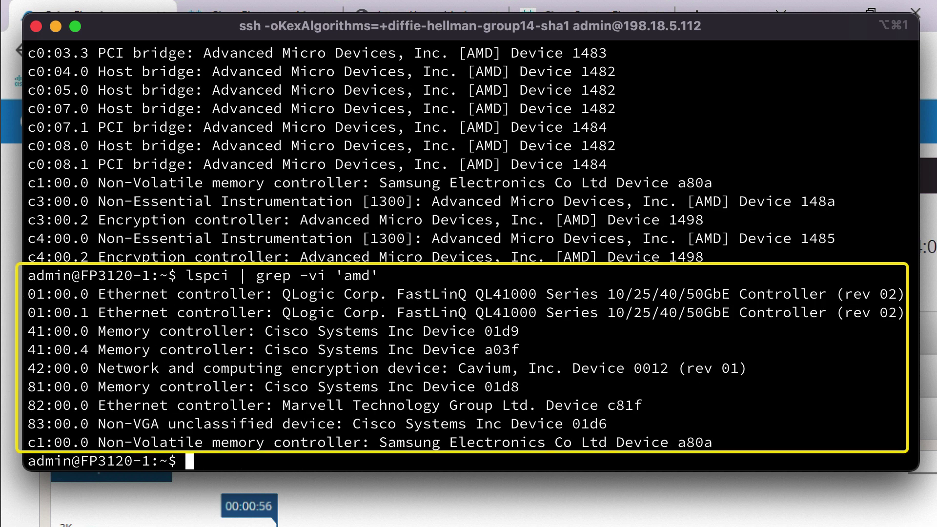
left_click_drag(27, 294, 901, 311)
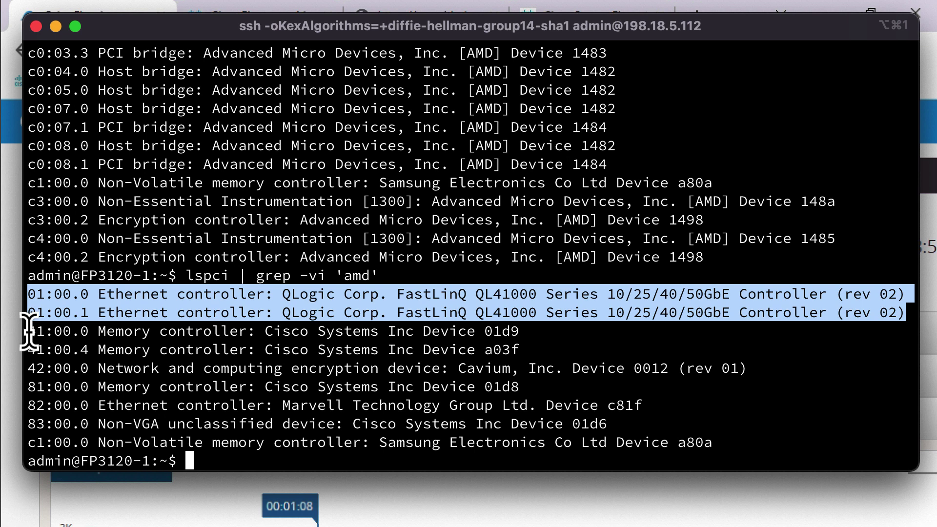
left_click_drag(29, 331, 529, 351)
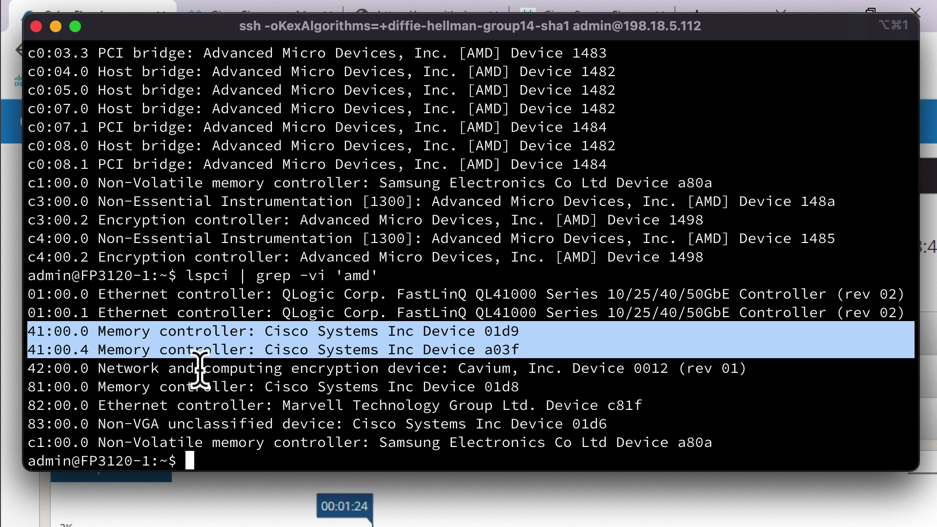
- Highlight the Cavium network and computing encryption device in the filtered lspci list, and its Device 0012 identifier
left_click_drag(28, 368, 755, 368)
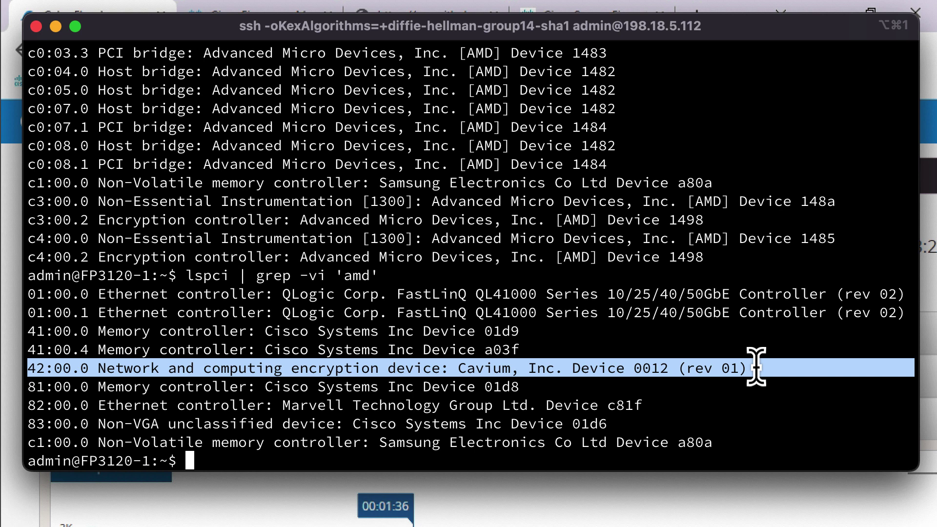
left_click(628, 369)
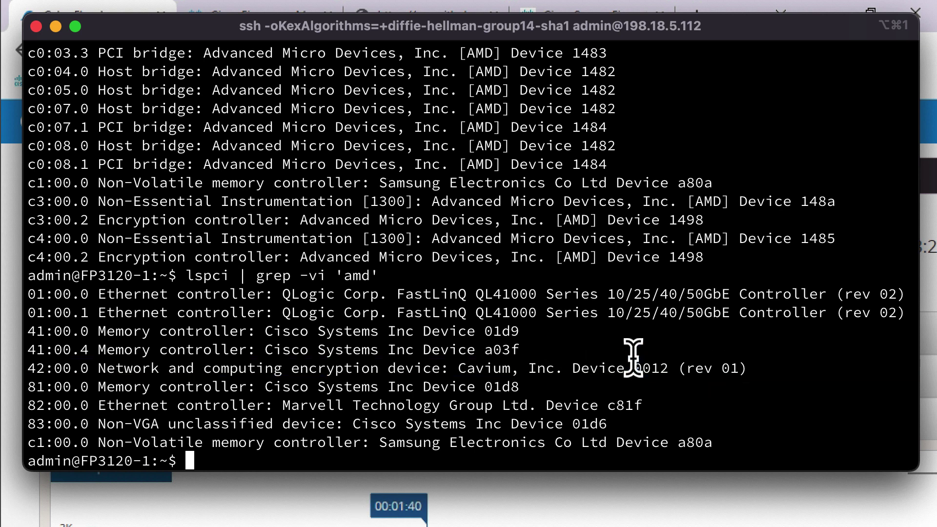
left_click_drag(572, 368, 669, 366)
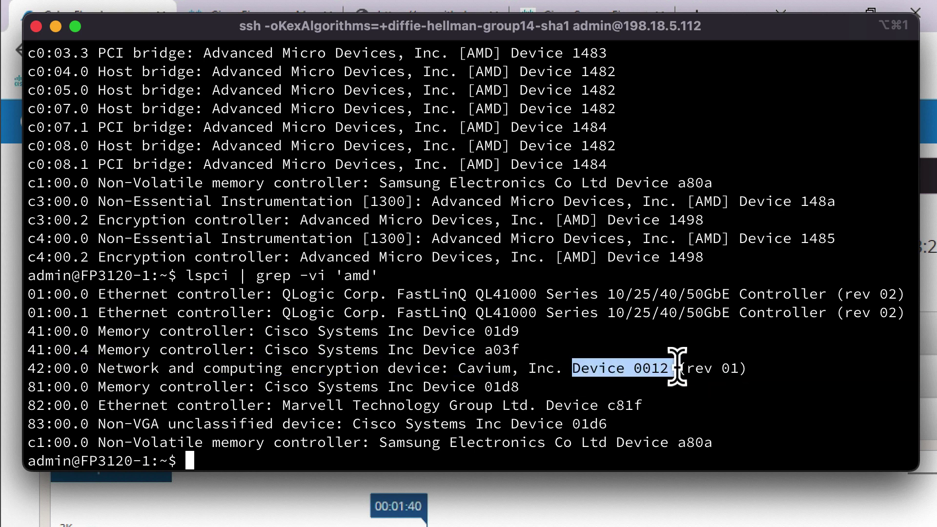
- Switch to the pci.ids list in the browser and highlight entry 0012 under Cavium, Inc
left_click(546, 510)
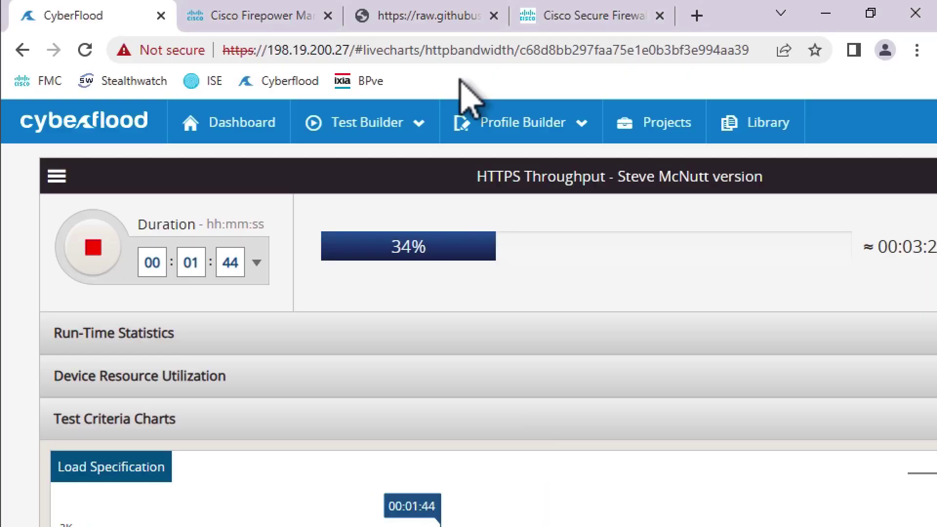
left_click(439, 16)
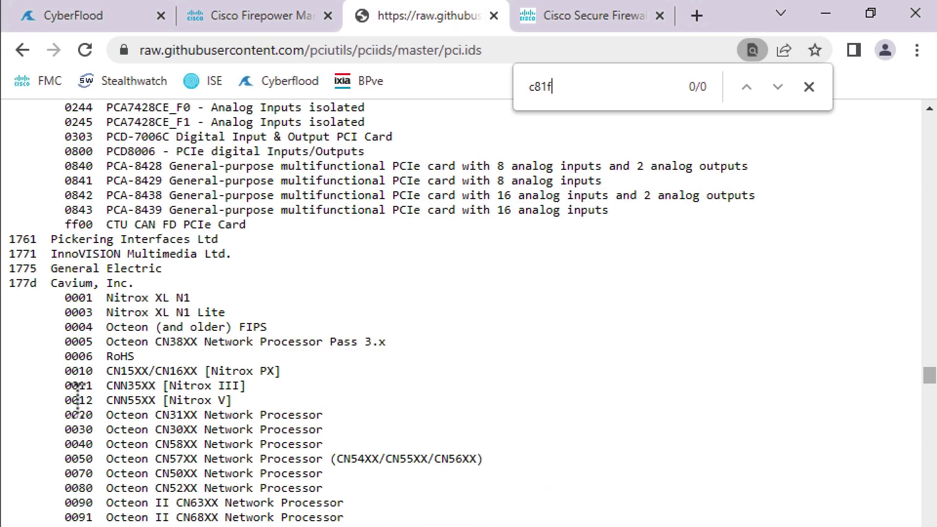
left_click_drag(64, 399, 247, 404)
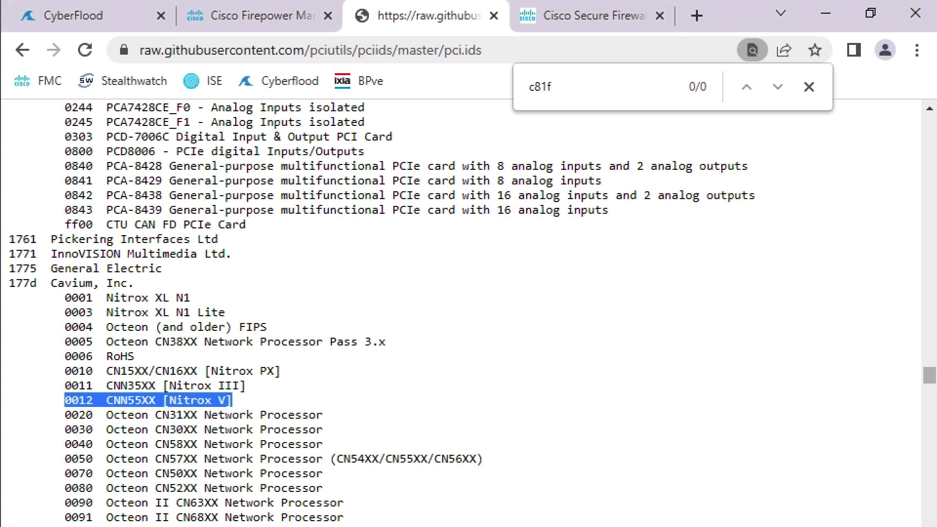
- Return to the firewall's SSH terminal and highlight the 81:00.0 Cisco memory controller, the Marvell Ethernet controller and the Samsung non-volatile memory controller in turn
mouse_move(253, 526)
key("super+Tab")
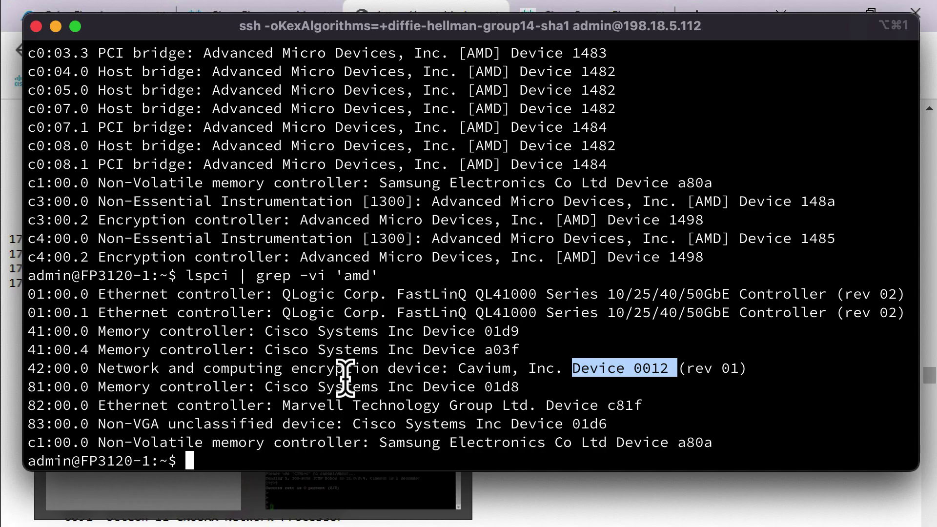
left_click(345, 379)
left_click_drag(29, 387, 530, 387)
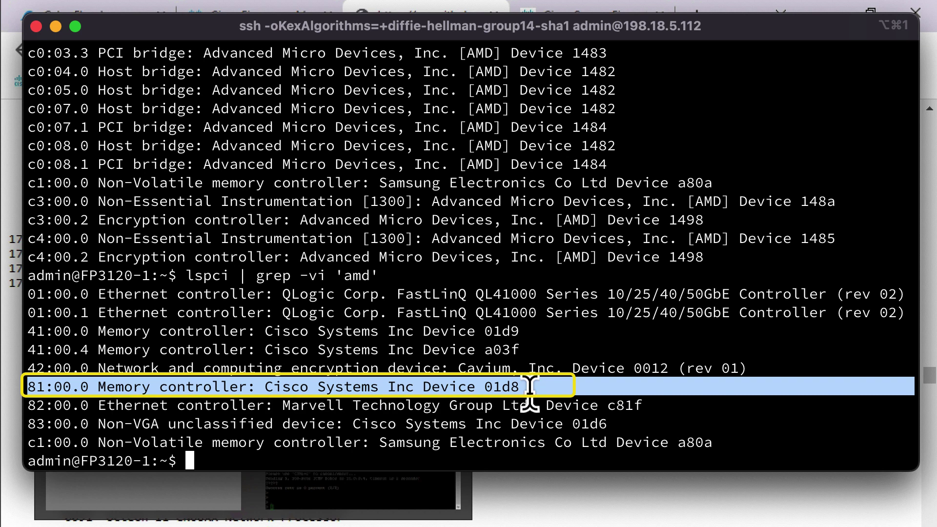
left_click(530, 386)
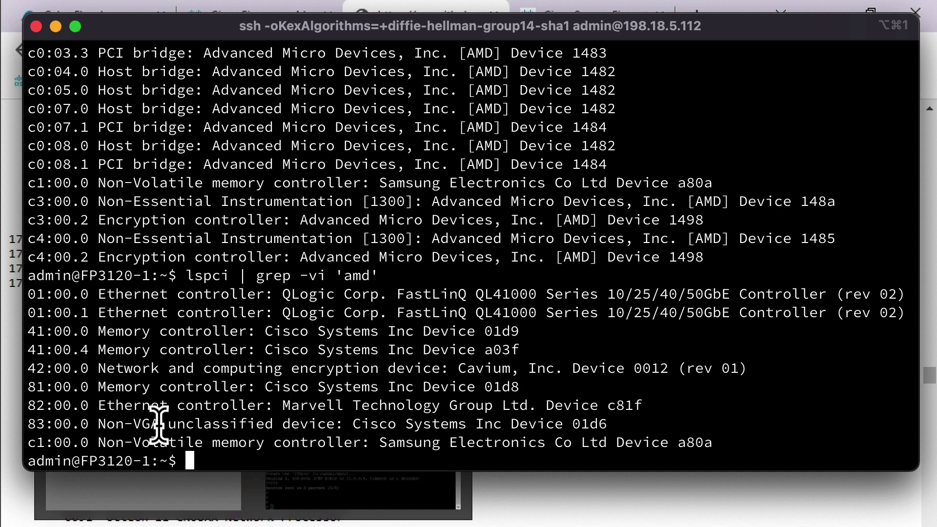
left_click_drag(29, 407, 714, 408)
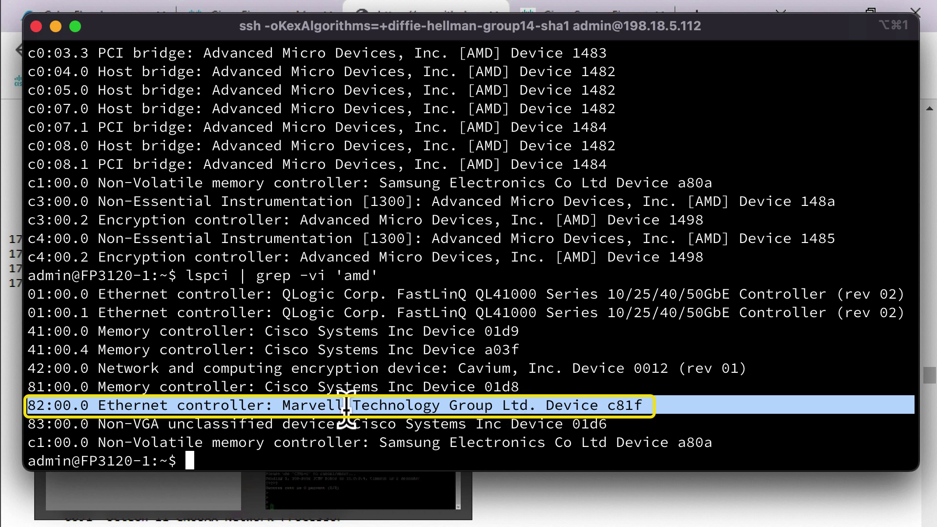
left_click(416, 406)
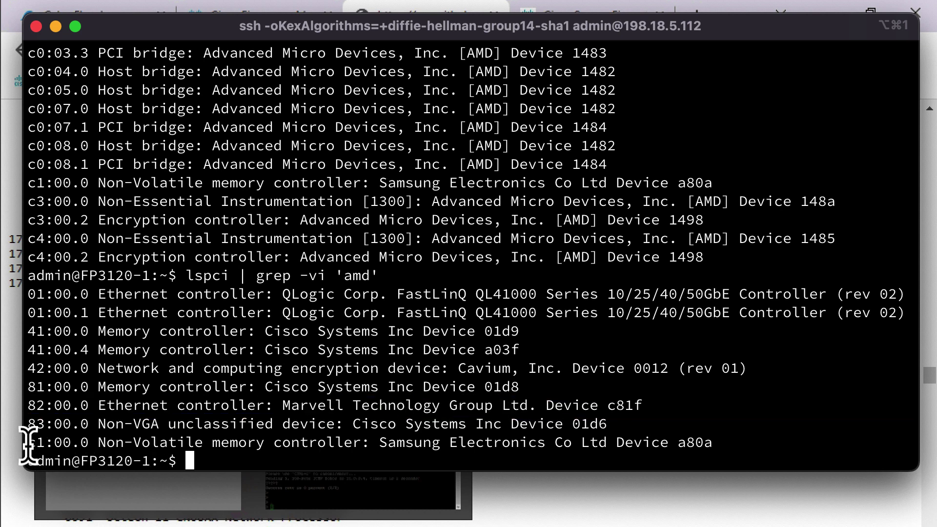
left_click_drag(25, 443, 713, 444)
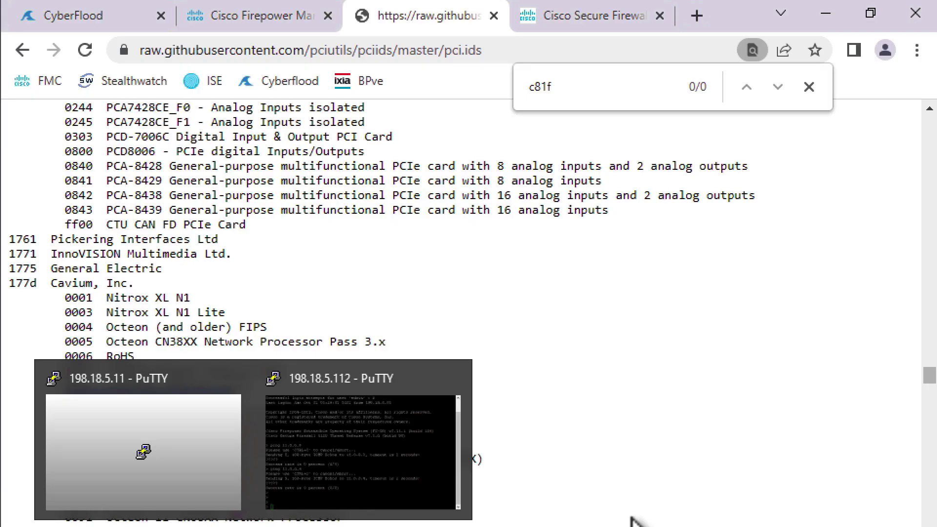
- Check the CyberFlood test progress, and bring up the SSL Actual Action column of the Unified Events in Cisco FMC
left_click(101, 24)
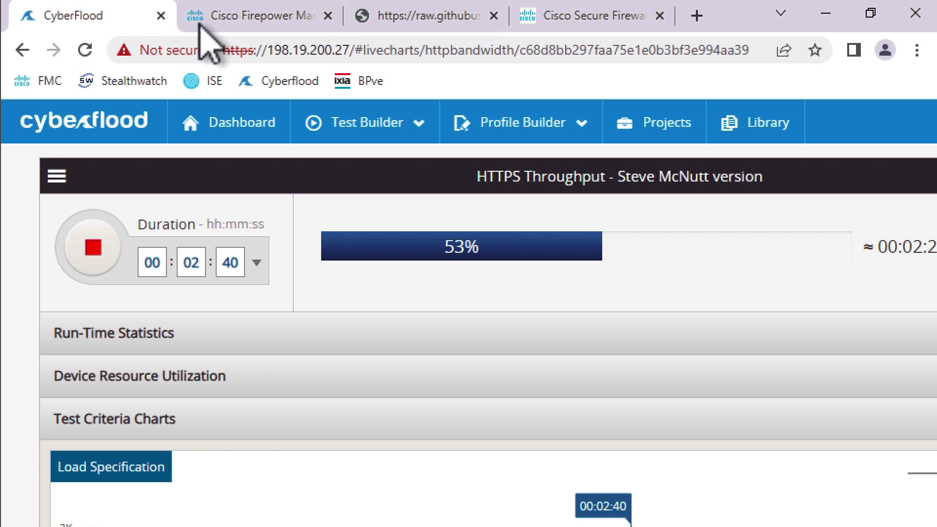
left_click(253, 24)
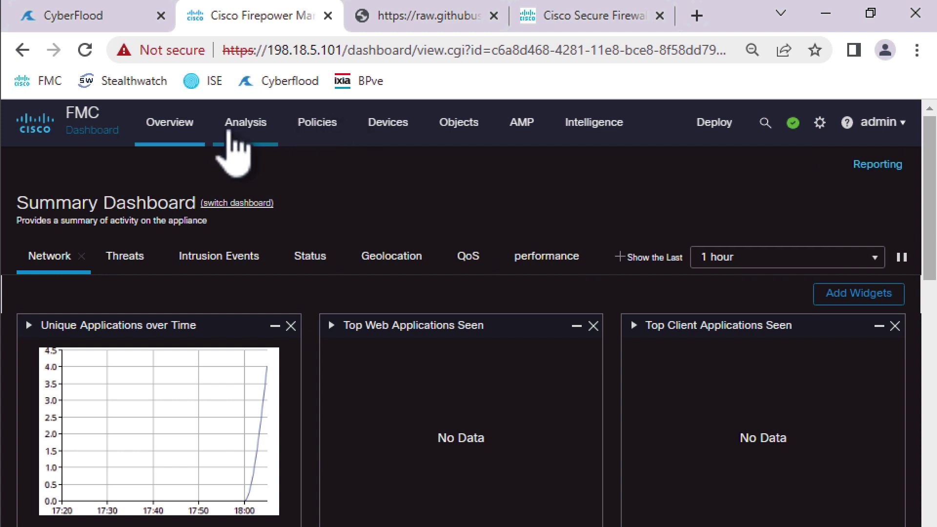
left_click(257, 128)
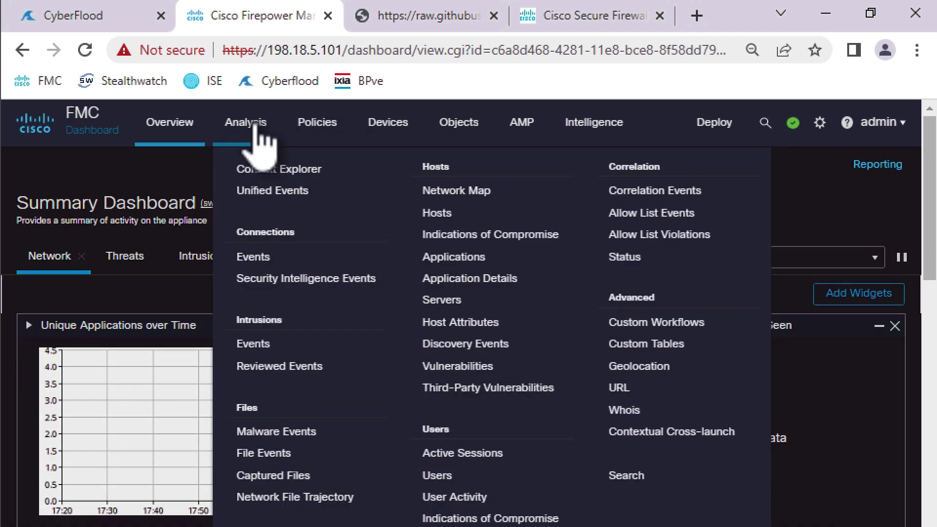
left_click(258, 192)
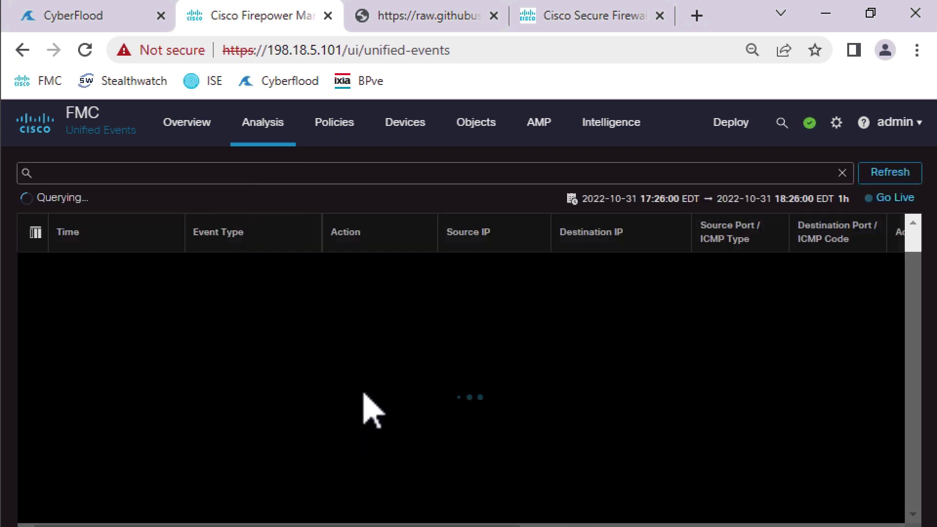
scroll(371, 409, "right", 10)
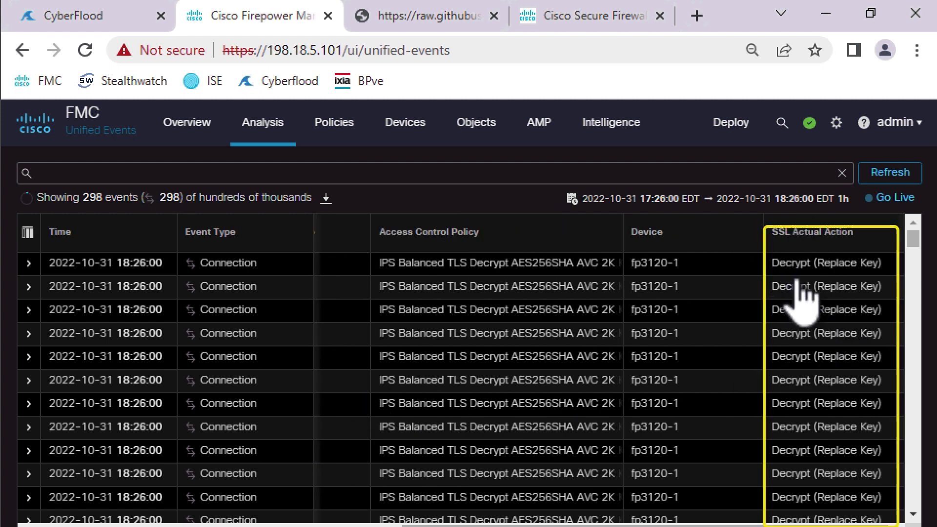
- Expand the first connection event to examine its SSL policy, rule and traffic details, and collapse it again
left_click(28, 263)
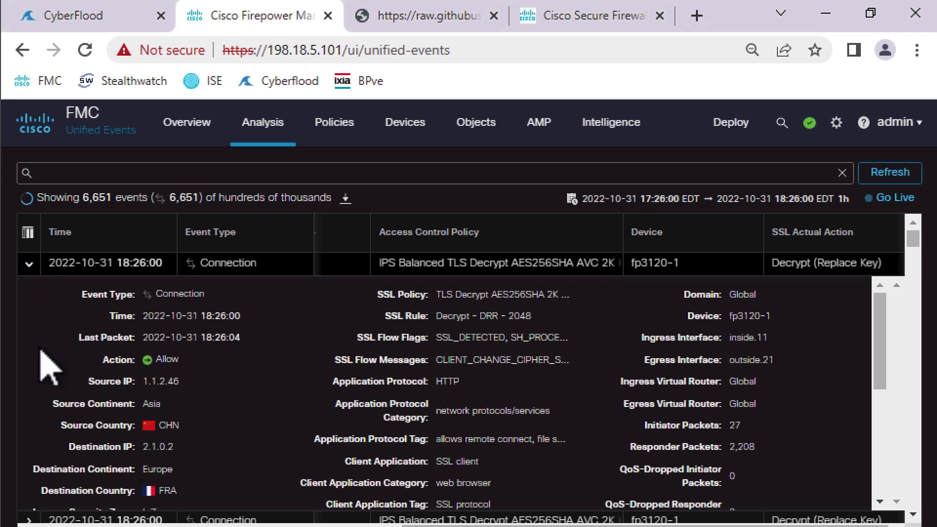
scroll(49, 371, "down", 1)
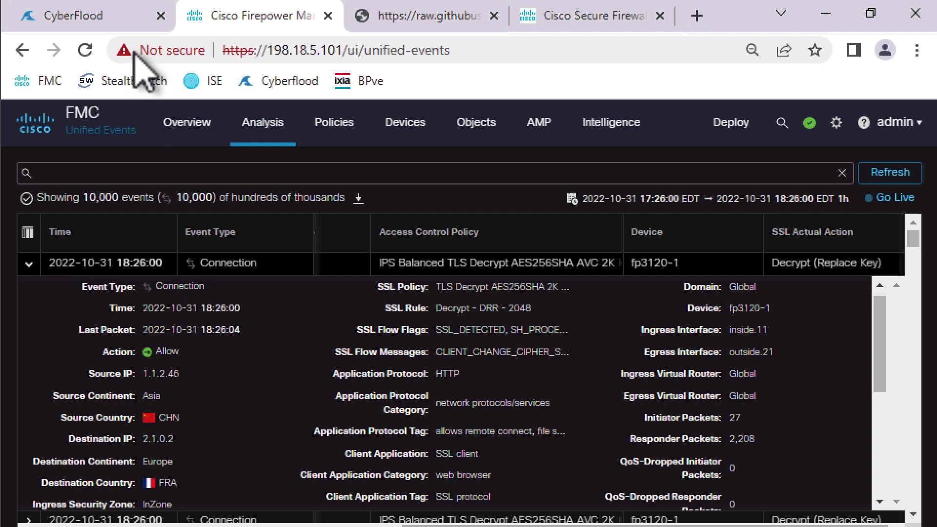
left_click(29, 264)
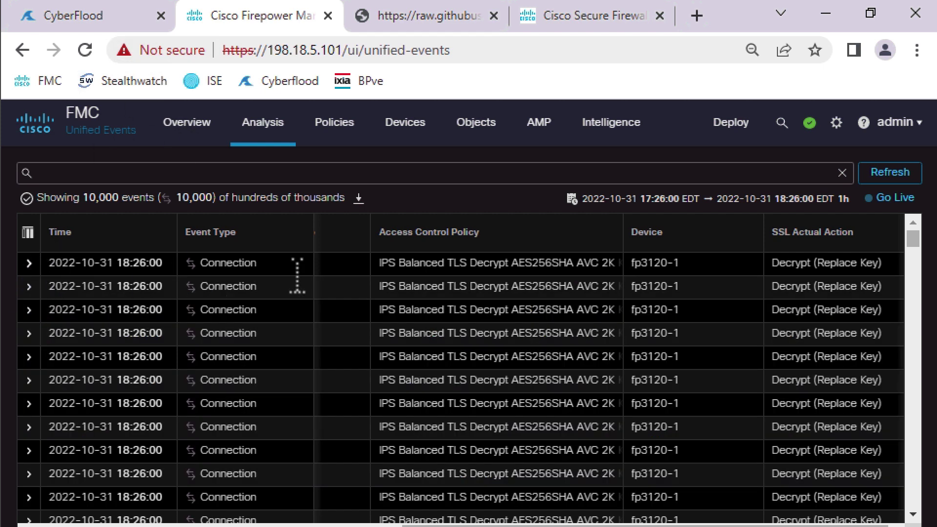
- Return to the running CyberFlood HTTPS throughput test and inspect the incoming bandwidth at the initial peak of the Bandwidth chart
left_click(55, 18)
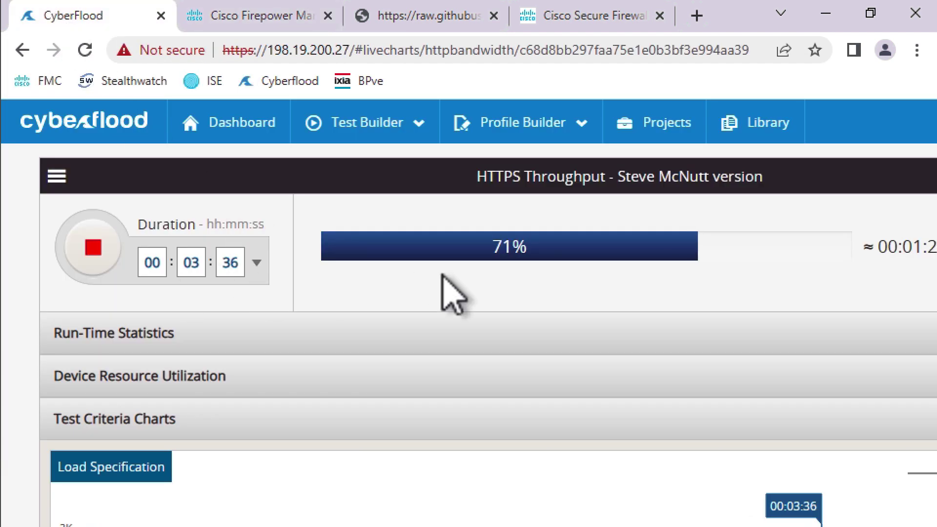
scroll(442, 276, "down", 2)
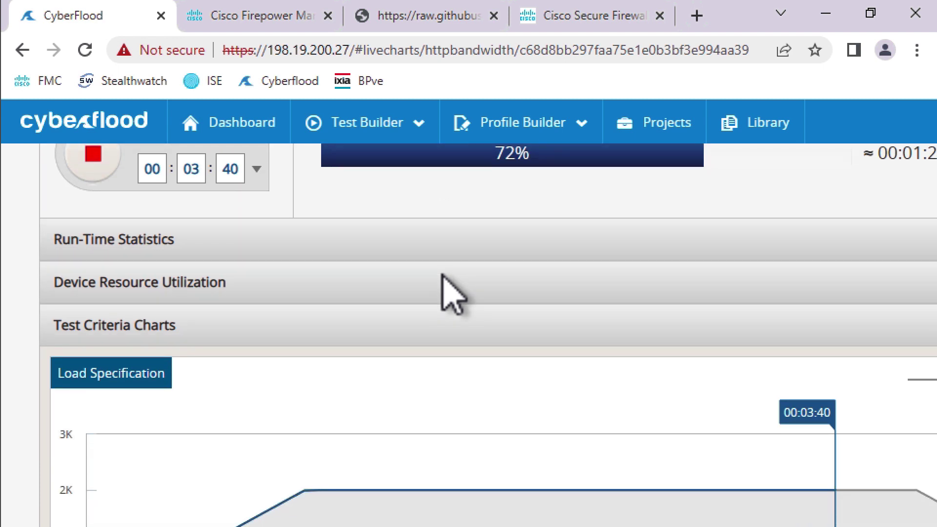
scroll(443, 276, "down", 5)
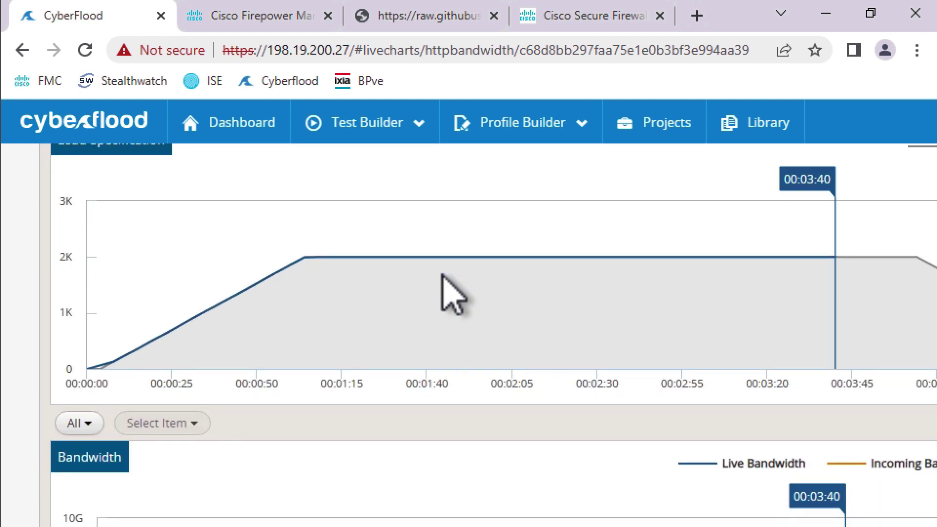
scroll(442, 275, "down", 2)
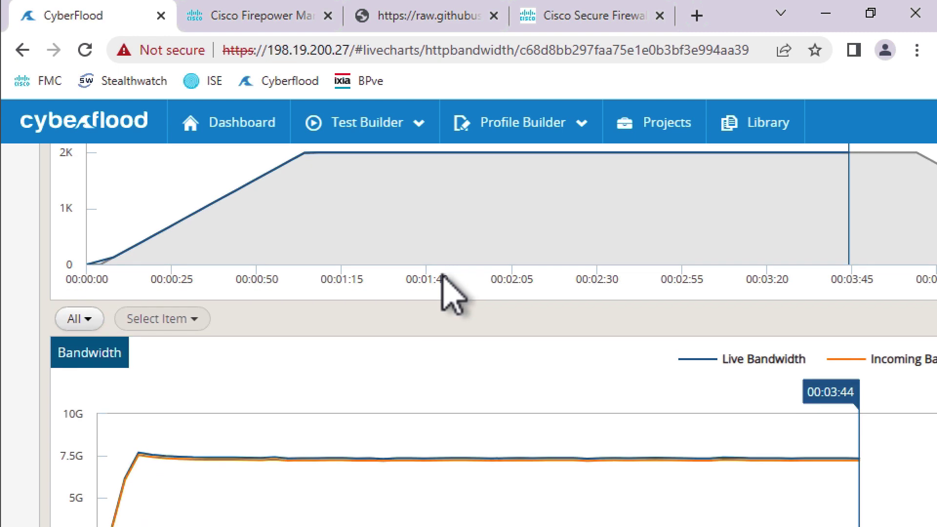
mouse_move(138, 455)
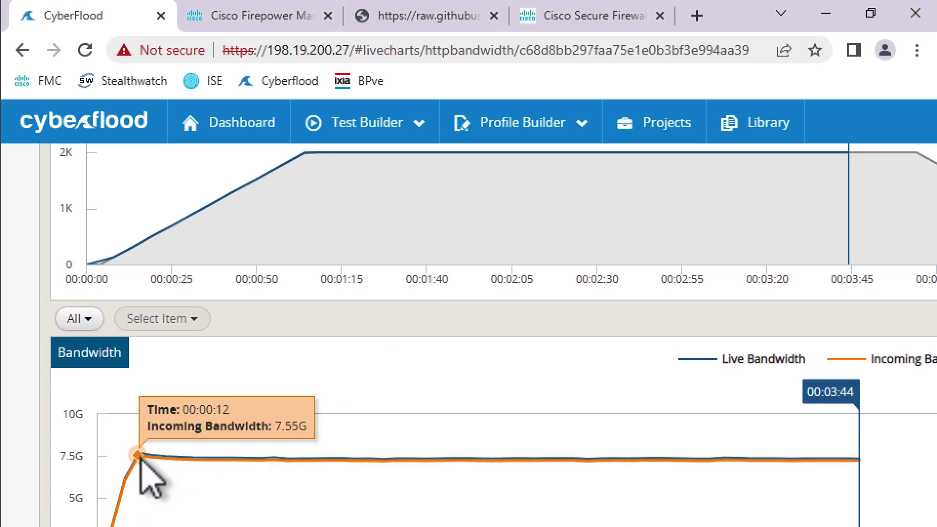